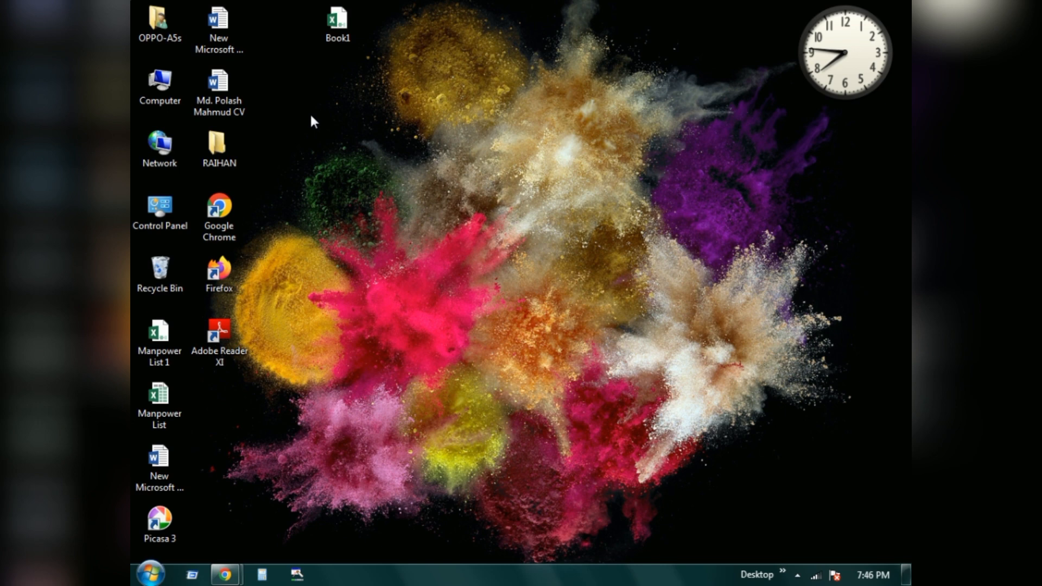
right_click(379, 133)
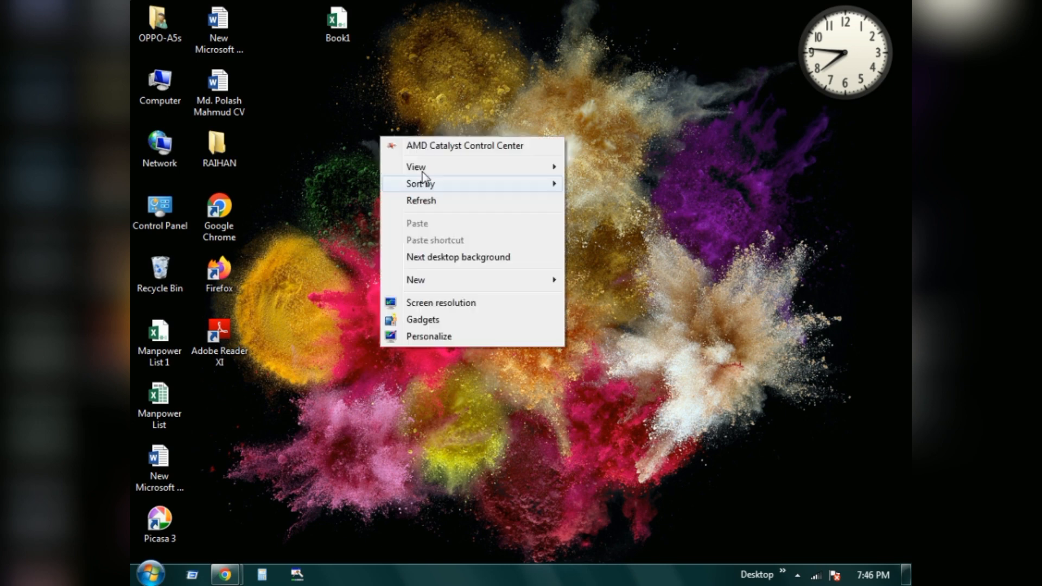
left_click(441, 201)
right_click(418, 144)
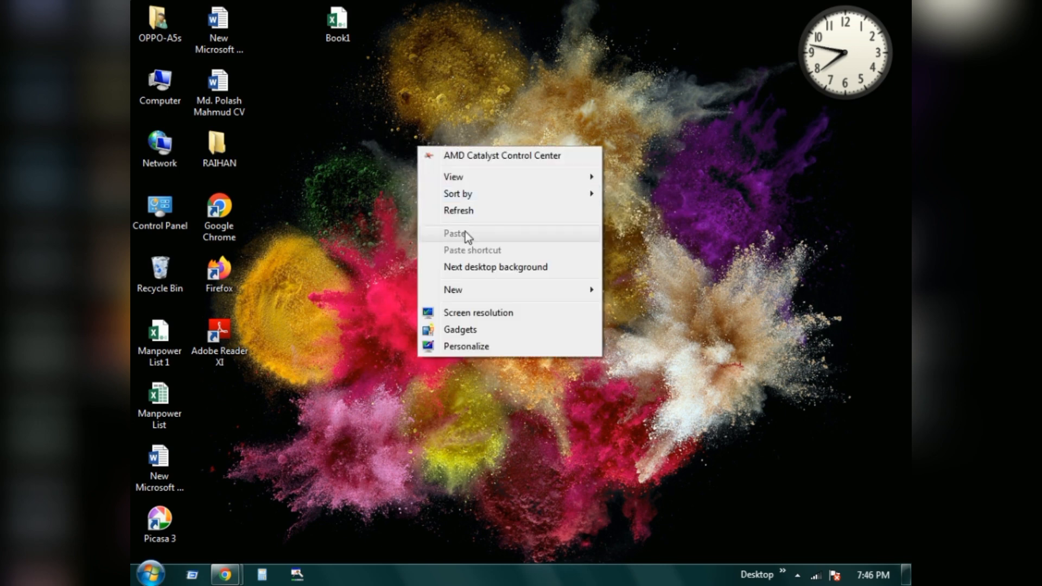
left_click(455, 213)
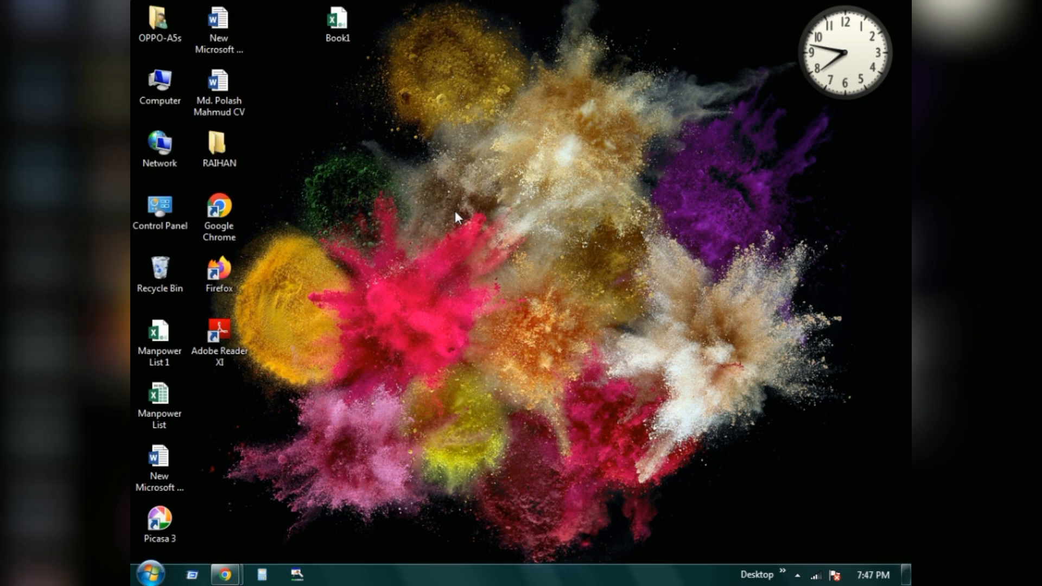
right_click(414, 131)
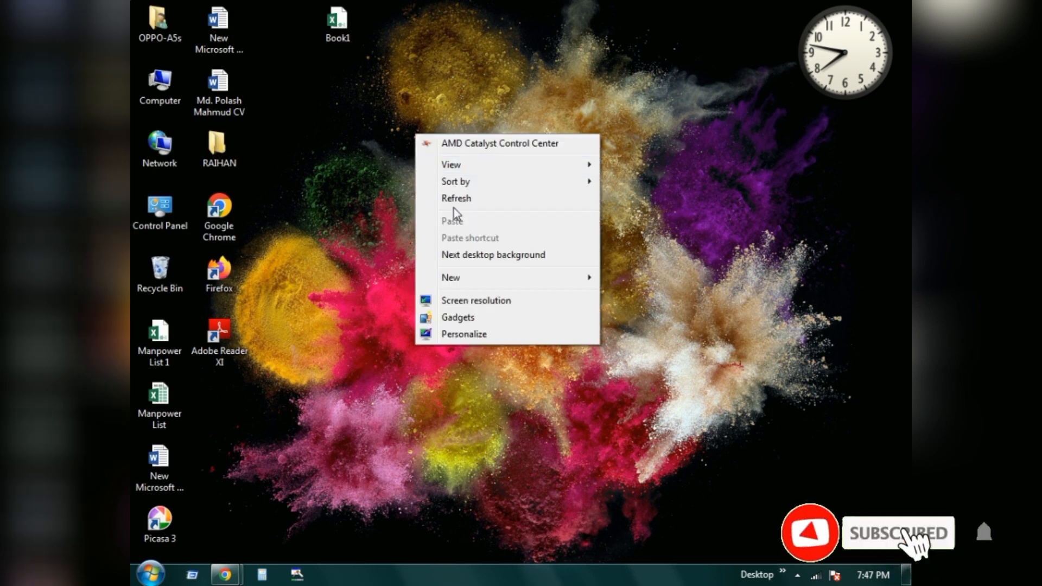
left_click(454, 201)
right_click(454, 201)
left_click(483, 264)
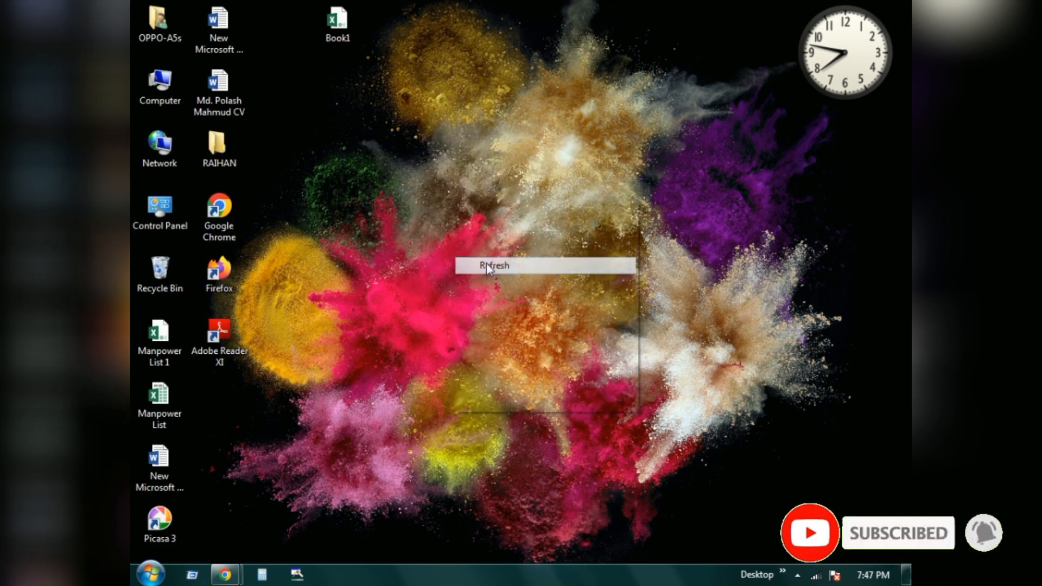
right_click(411, 135)
left_click(435, 201)
right_click(435, 202)
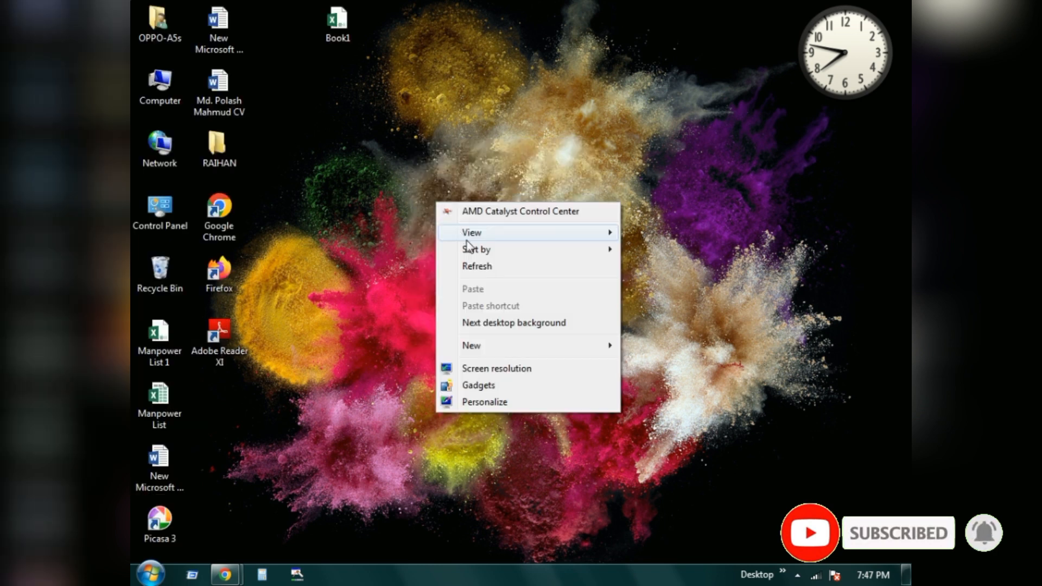
left_click(474, 267)
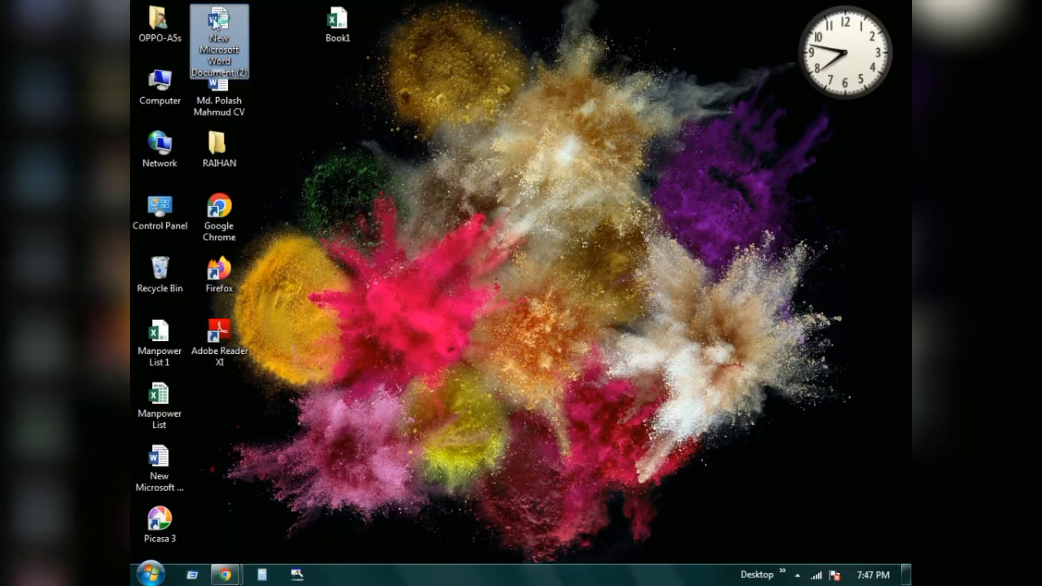
- Open the Word file New Microsoft Word Document (2) from the desktop
double_click(214, 19)
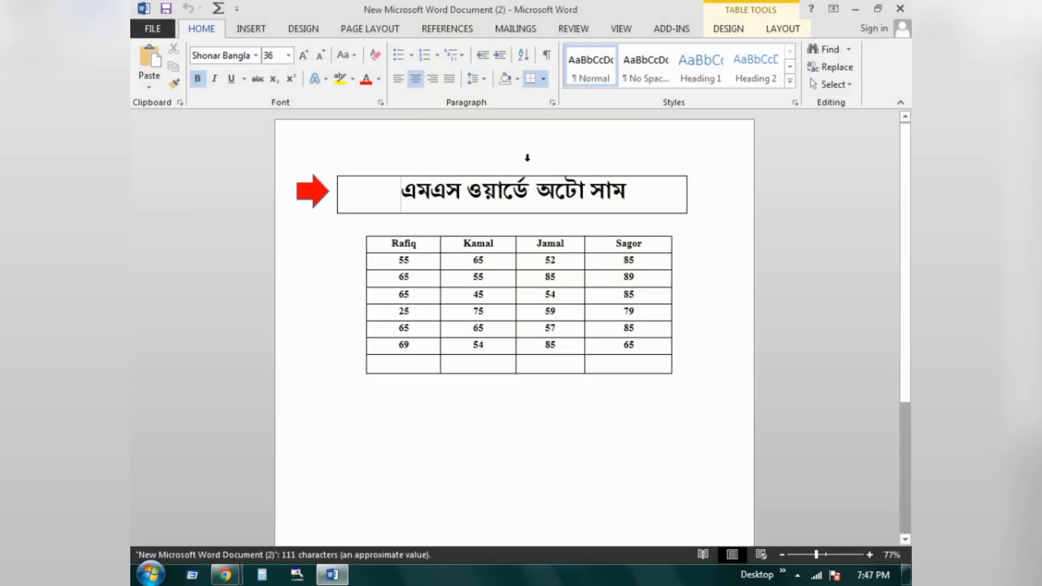
left_click(527, 157)
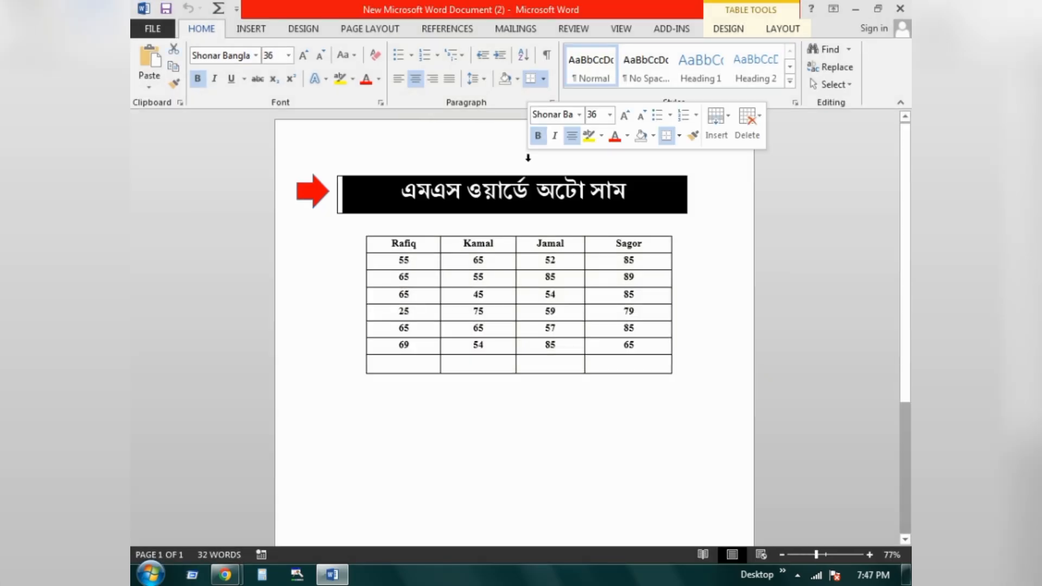
- Total the first three columns of the number table in its empty last row with the Sum command
left_click(416, 362)
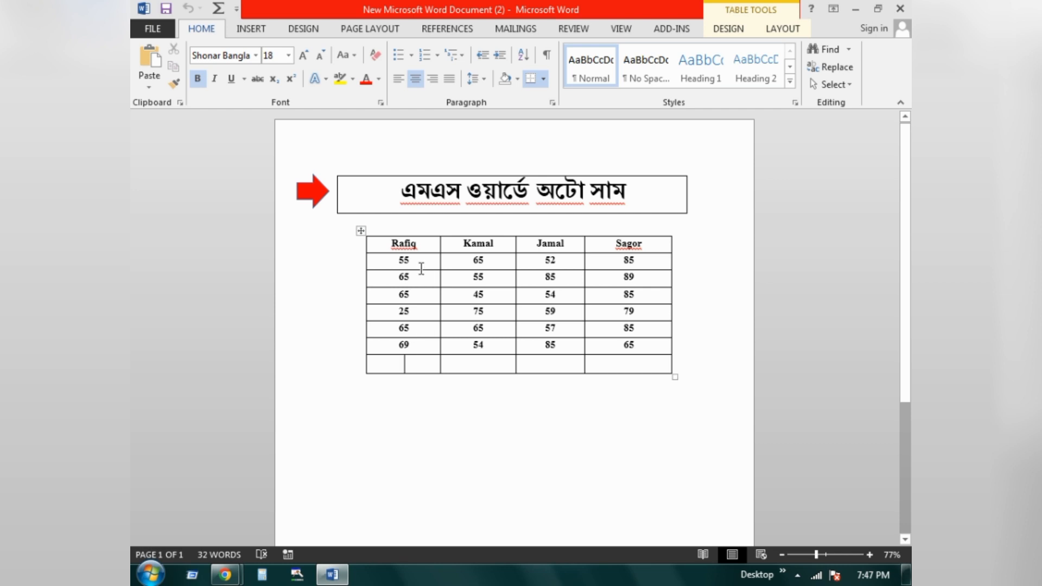
left_click_drag(417, 259, 412, 340)
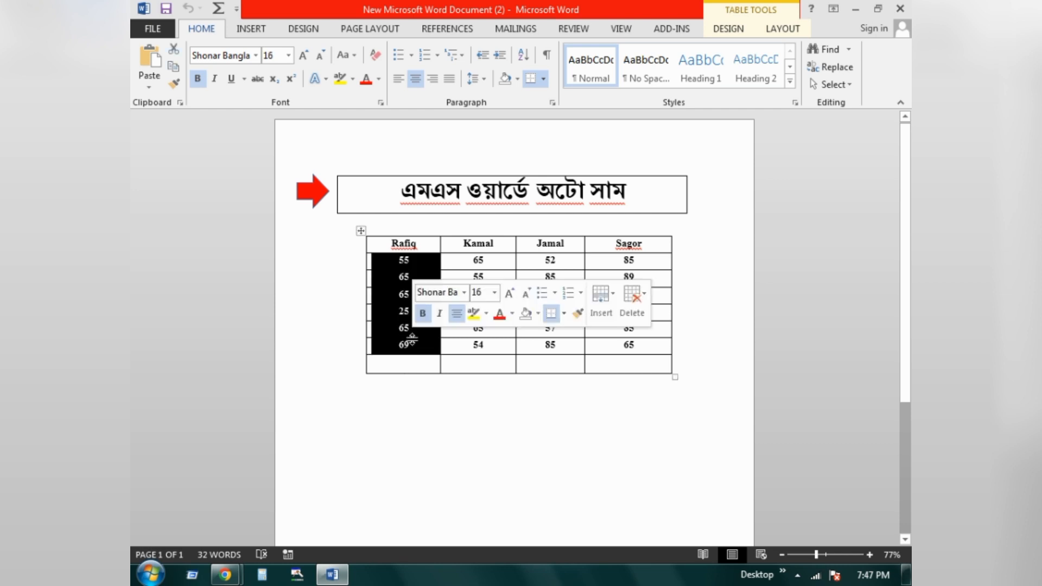
left_click(417, 366)
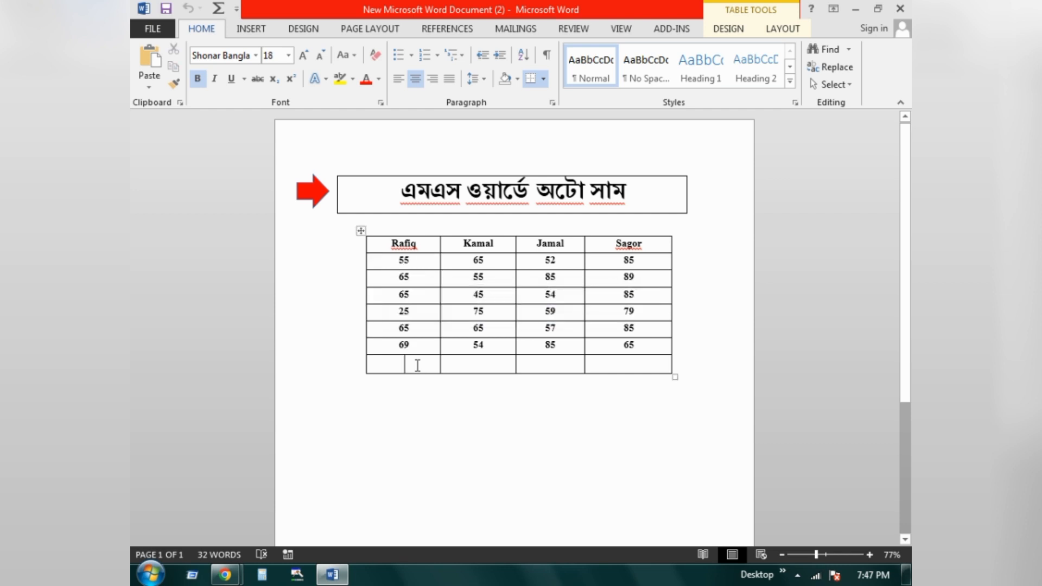
left_click(219, 8)
left_click(479, 362)
left_click(218, 8)
left_click(219, 10)
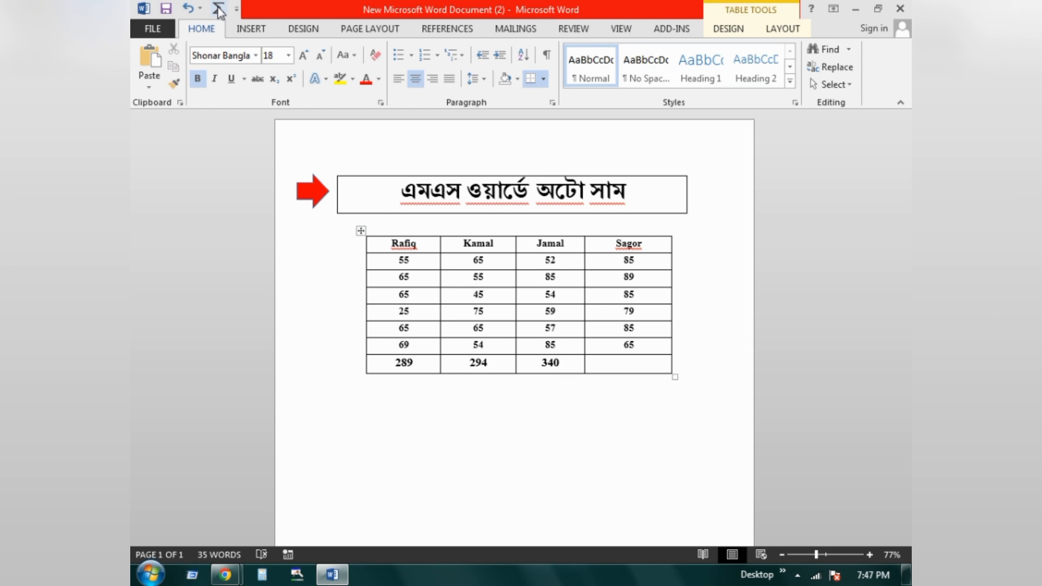
left_click(539, 380)
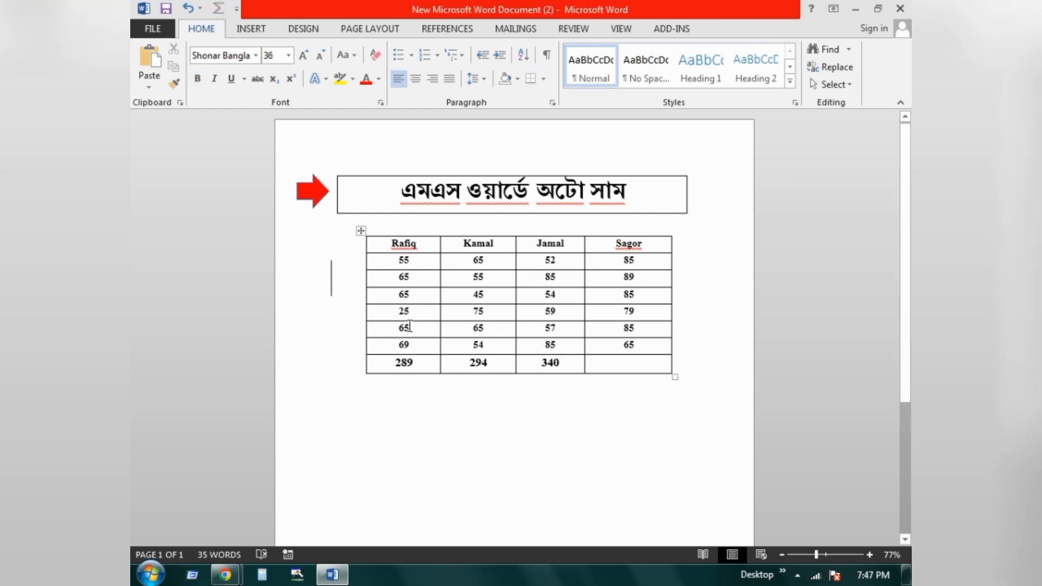
mouse_move(348, 309)
left_click(310, 259)
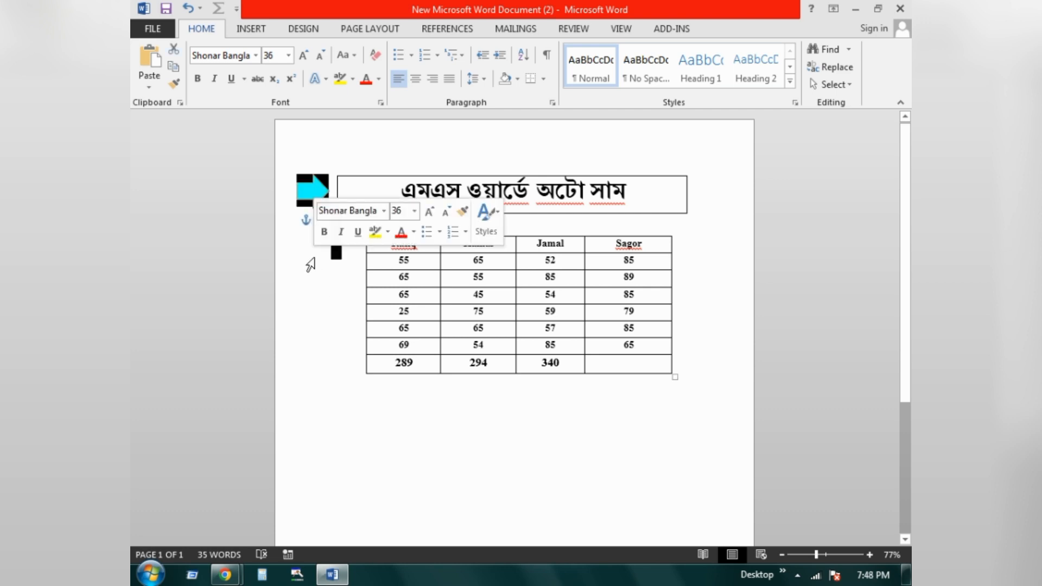
left_click(302, 146)
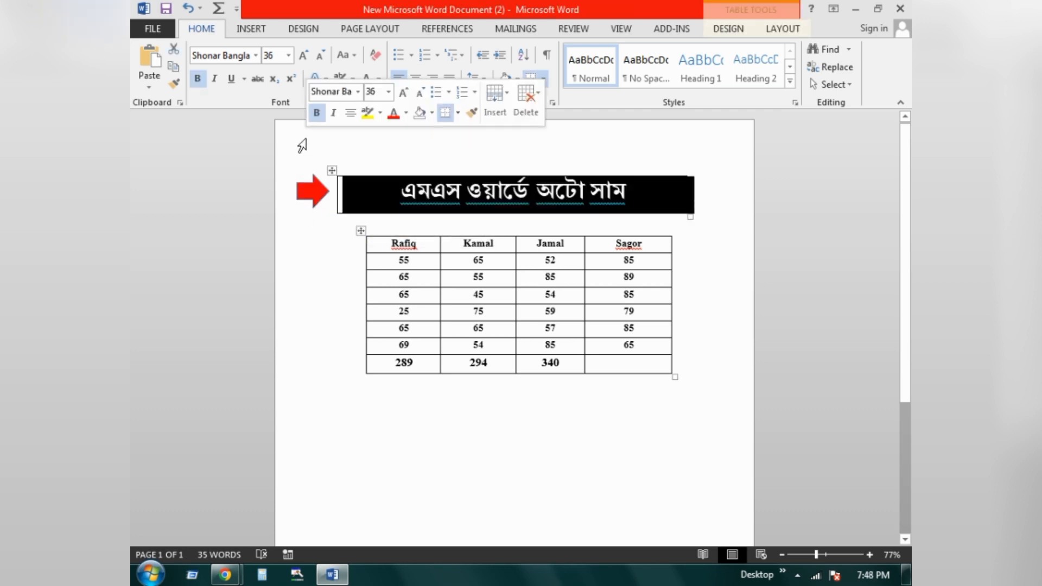
left_click(299, 300)
left_click(560, 419)
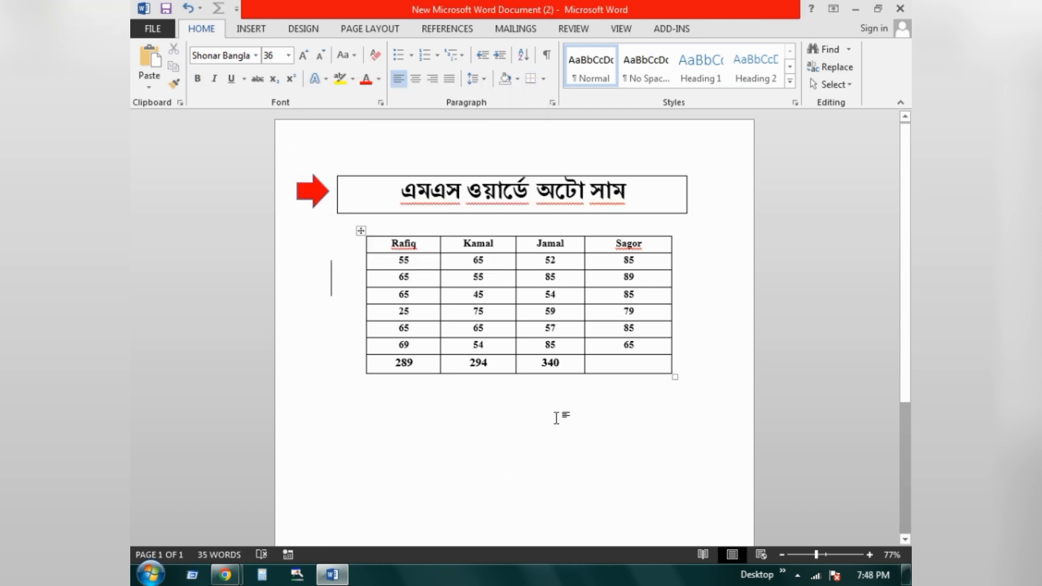
left_click(616, 364)
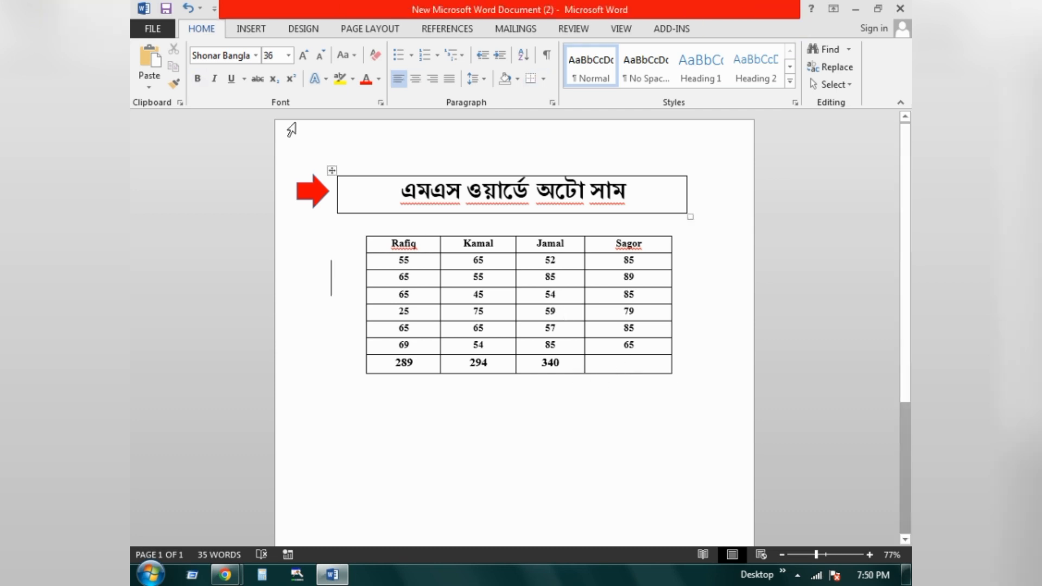
left_click(311, 145)
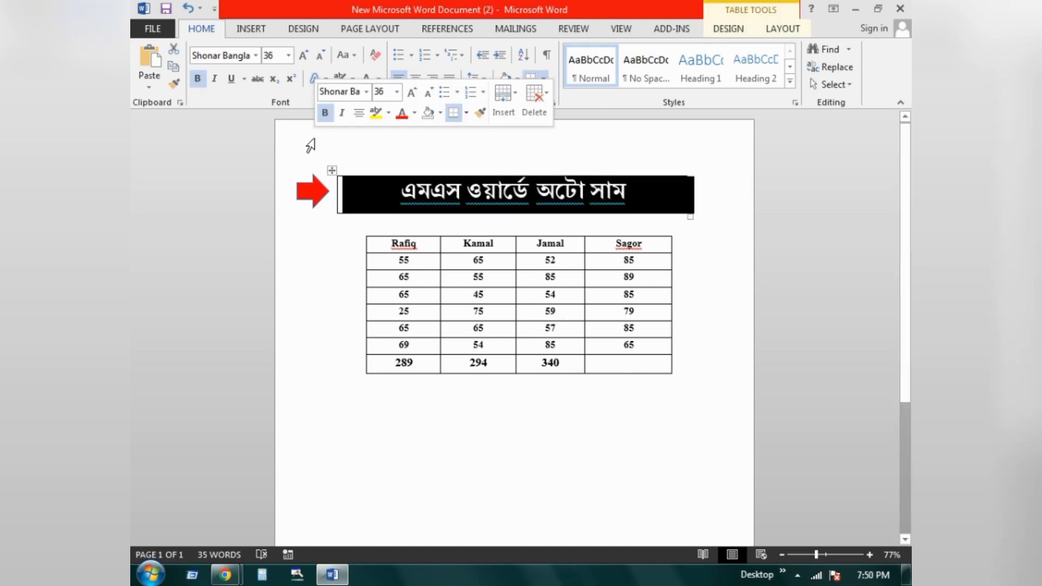
left_click(411, 262)
left_click(414, 362)
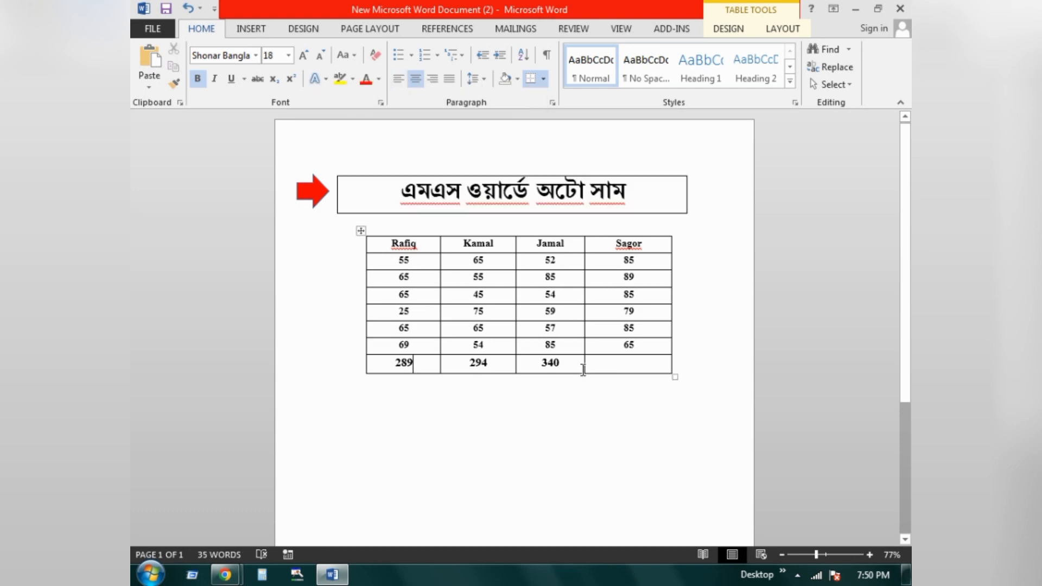
- Open the Quick Access Toolbar customization settings in Word Options
left_click(215, 10)
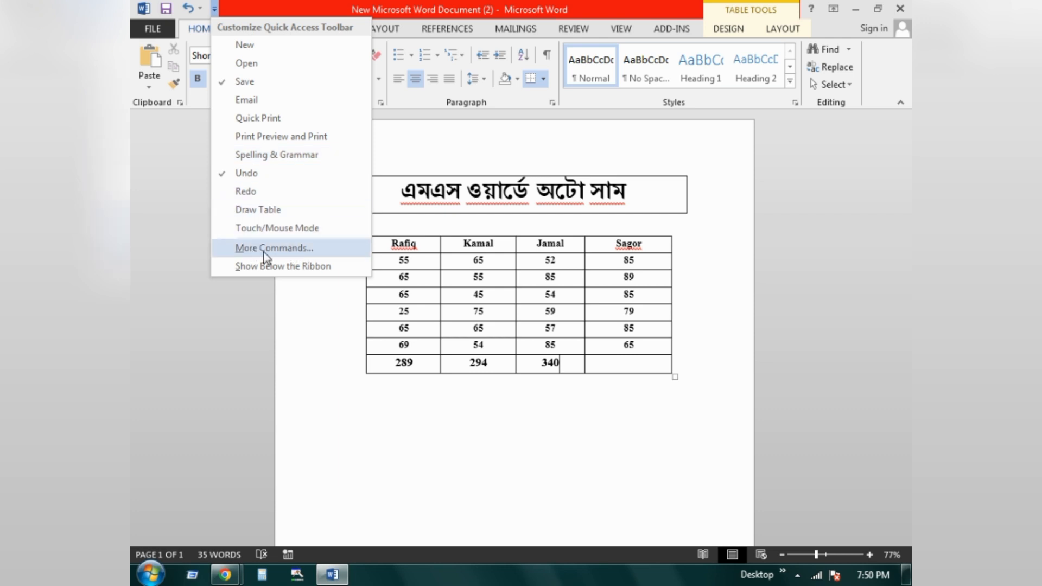
left_click(285, 251)
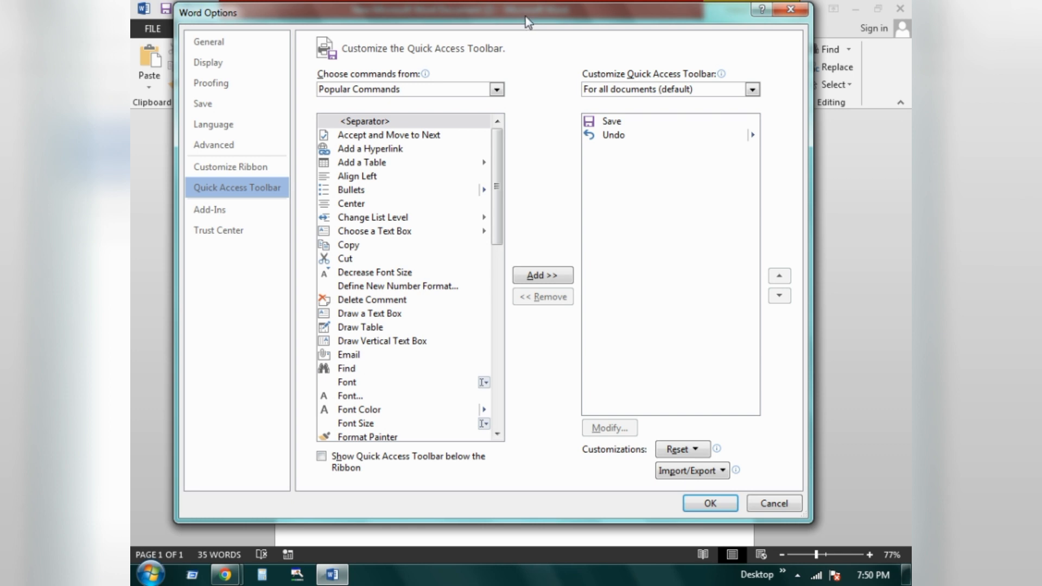
left_click_drag(526, 16, 511, 24)
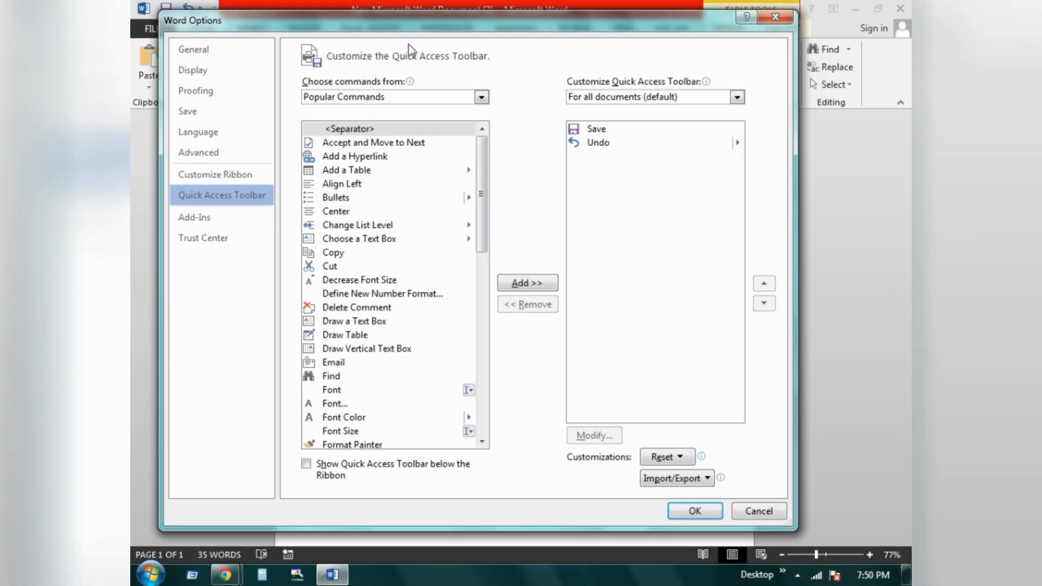
left_click(204, 54)
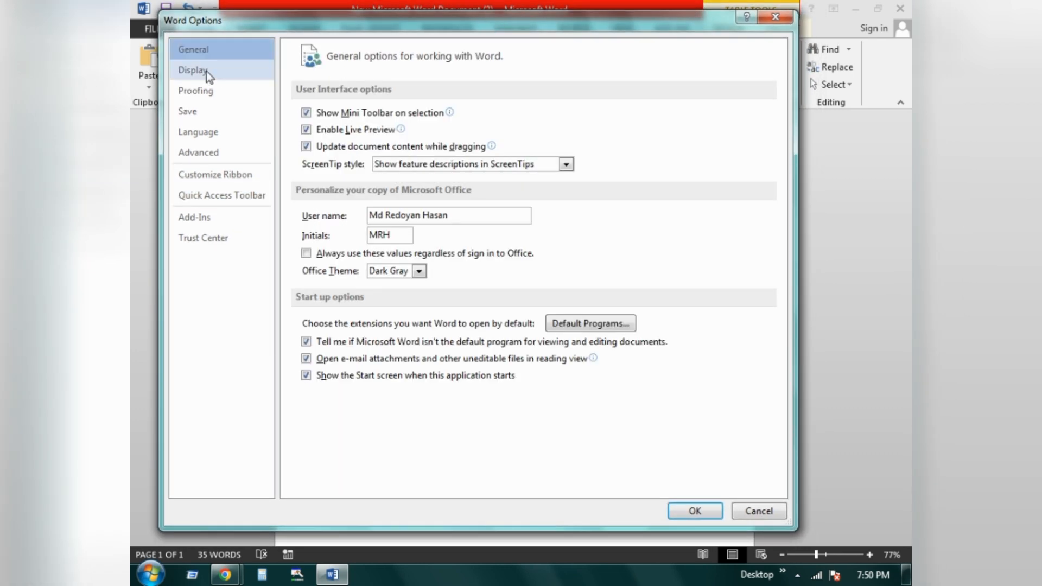
left_click(219, 197)
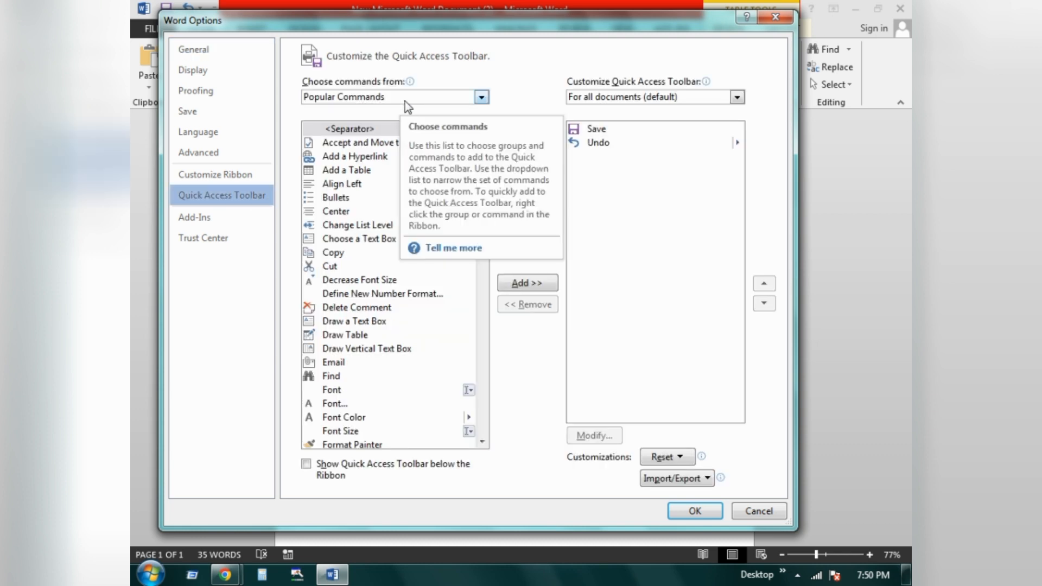
- Add the Sum command from All Commands to the Quick Access Toolbar for all documents and confirm the options
left_click(481, 98)
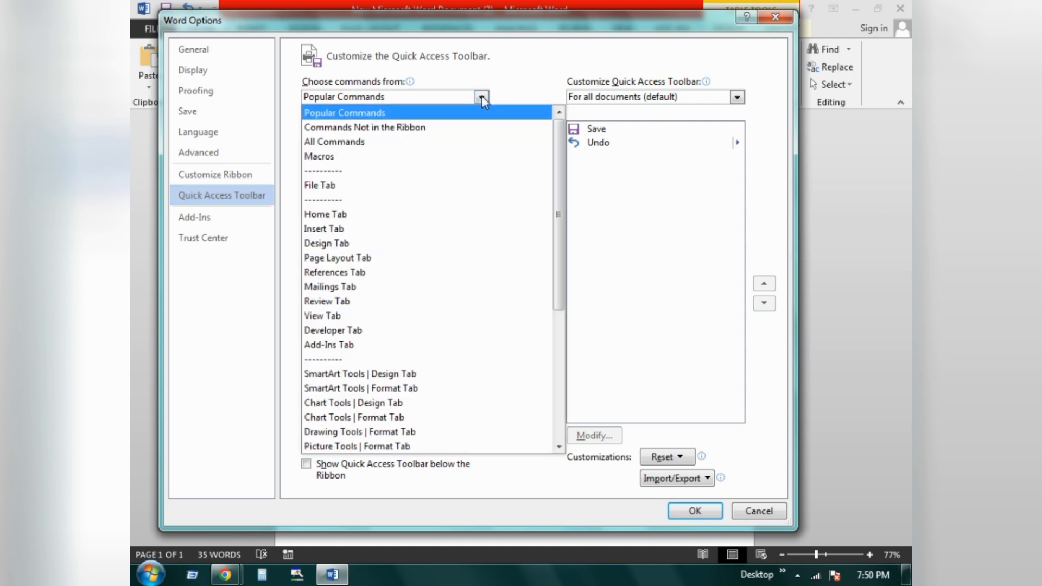
left_click(347, 144)
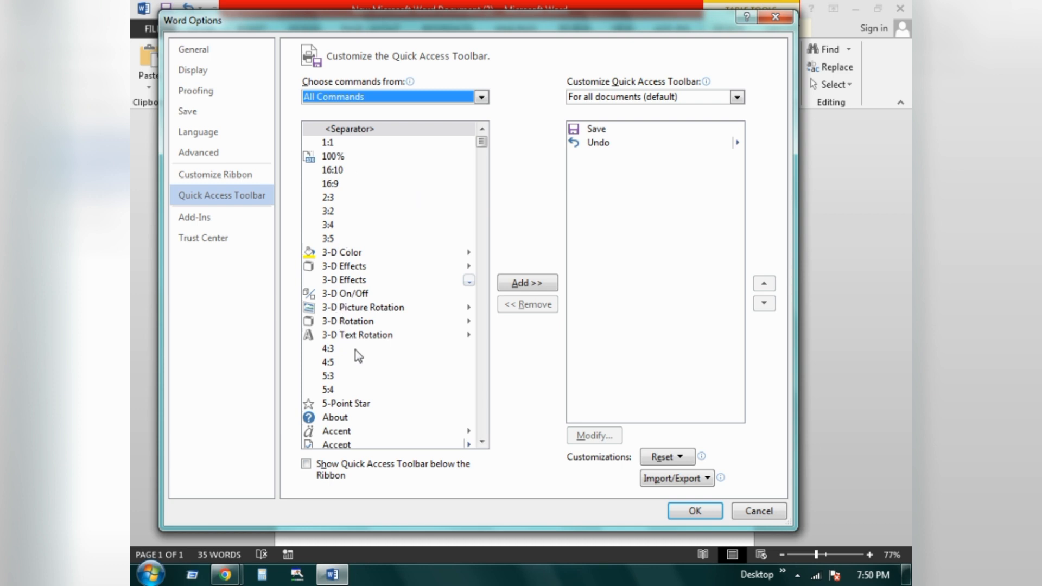
left_click(358, 280)
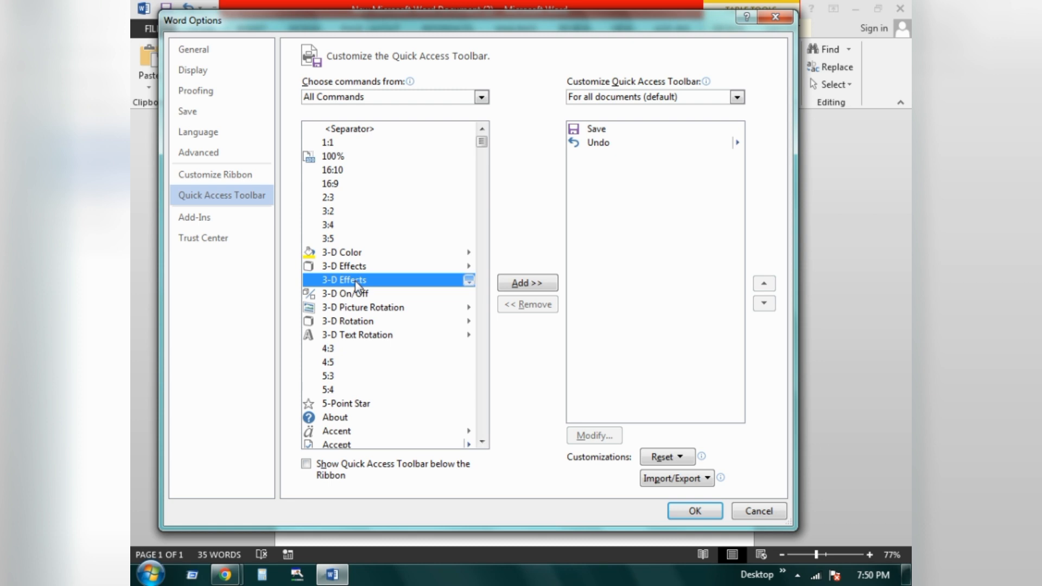
key("s")
key("t")
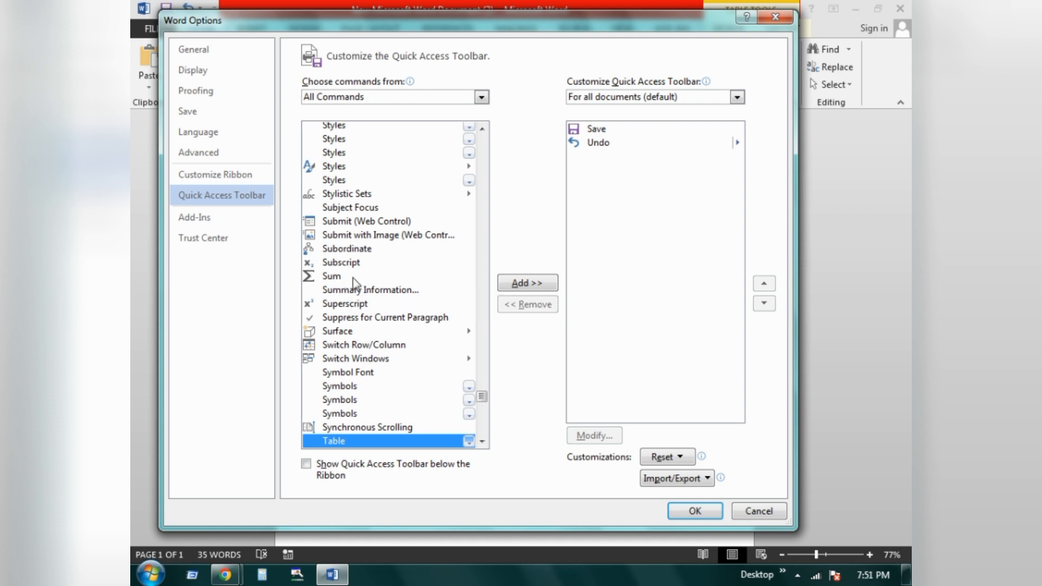
left_click(322, 278)
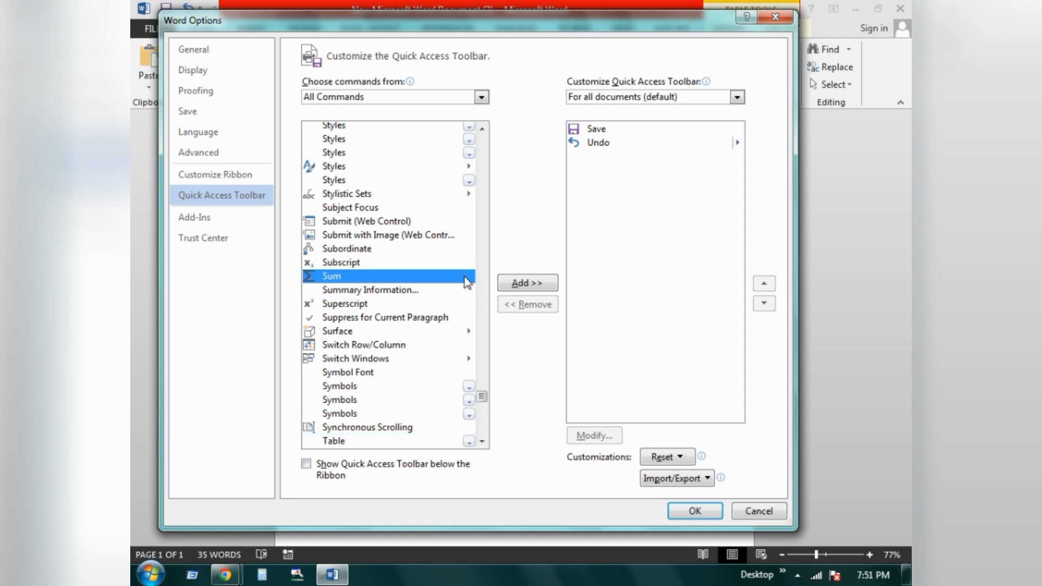
left_click(518, 283)
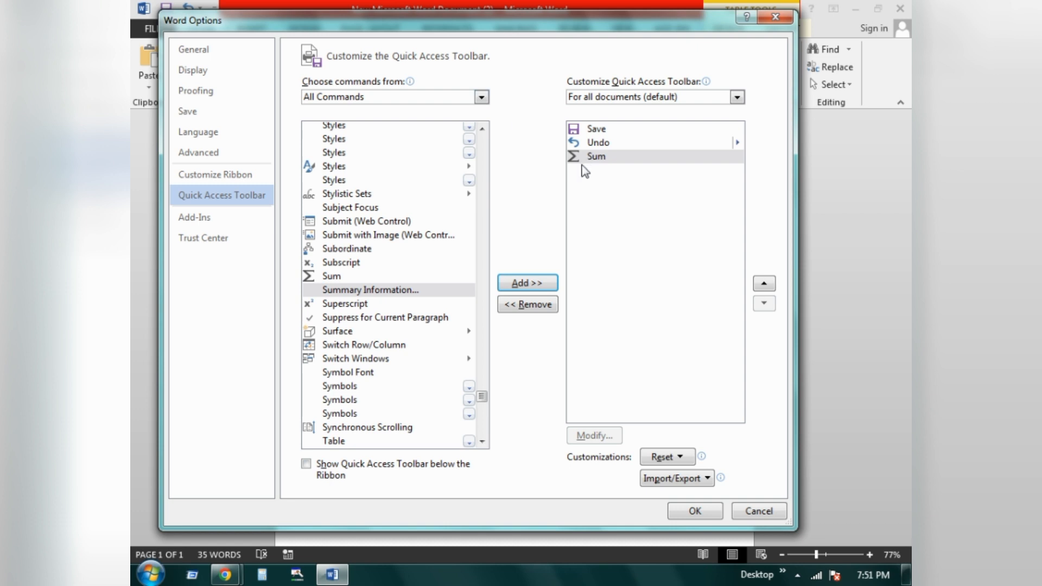
left_click_drag(315, 26, 318, 59)
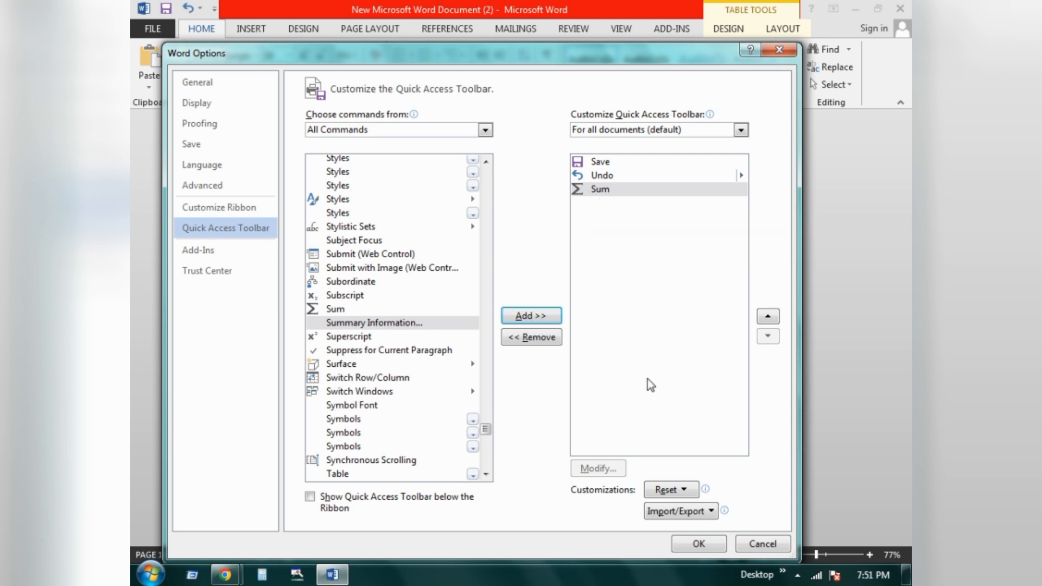
left_click(696, 544)
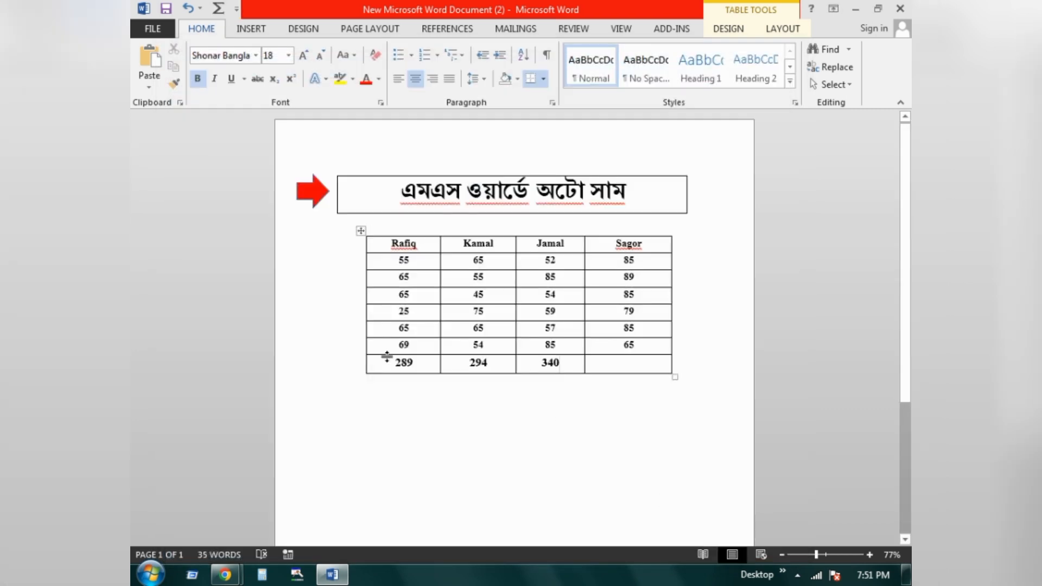
- Delete the totals of the third and second columns from the last row of the number table
left_click(304, 321)
double_click(456, 370)
left_click(604, 365)
double_click(541, 367)
key("Delete")
double_click(499, 363)
key("Delete")
- Fill the last row with Sum totals for the second, third and fourth columns and save the document
left_click(500, 381)
left_click(488, 363)
left_click(218, 8)
left_click(219, 8)
left_click(218, 8)
left_click(621, 419)
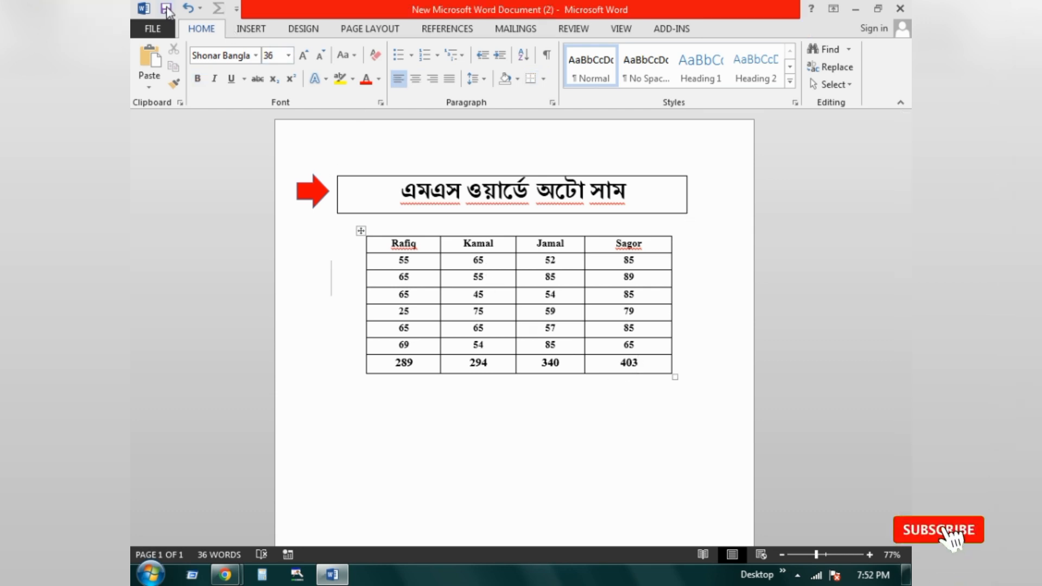
left_click(167, 9)
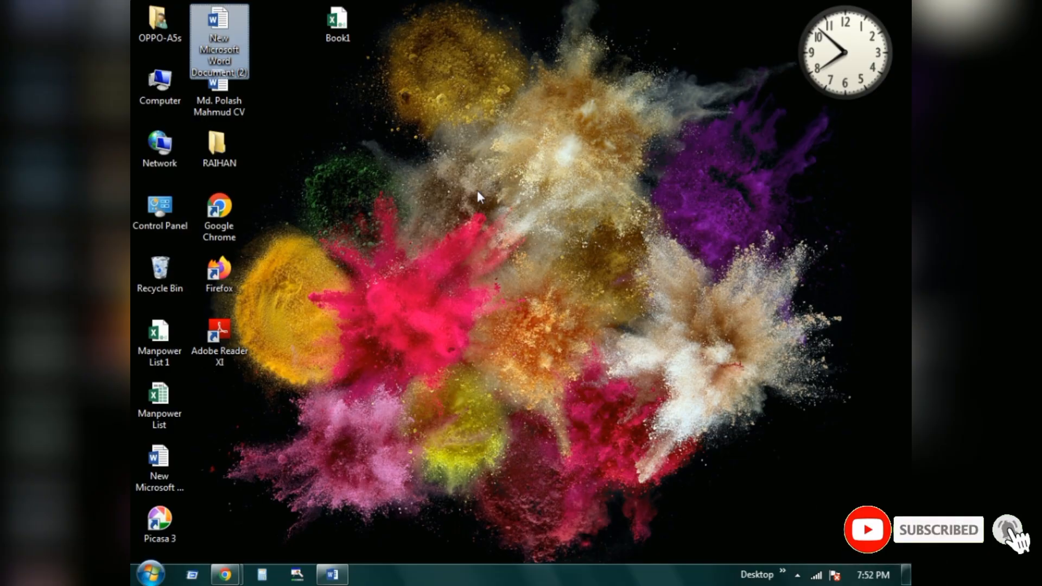
right_click(477, 190)
left_click(516, 256)
right_click(516, 256)
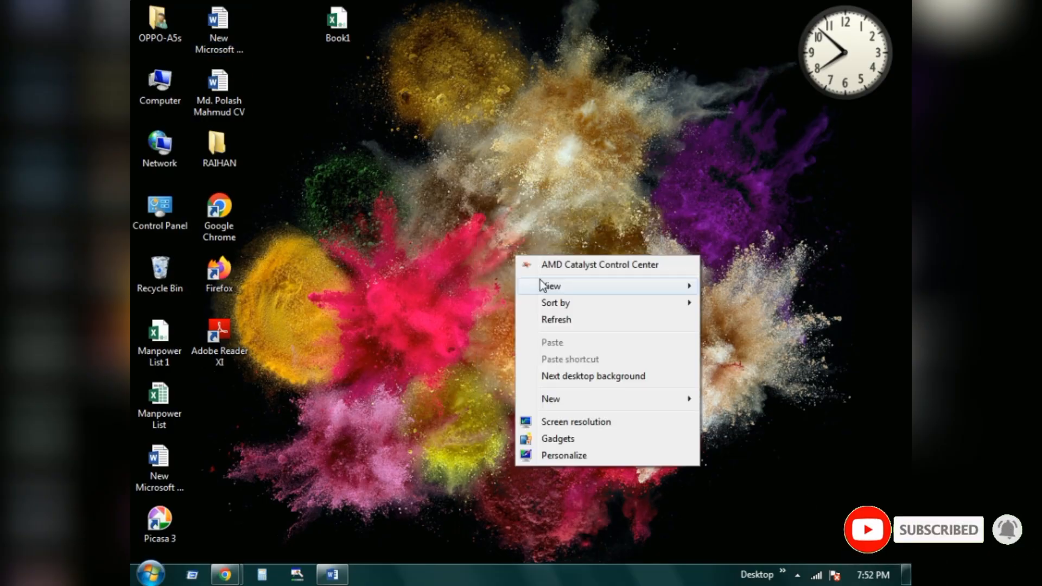
left_click(571, 323)
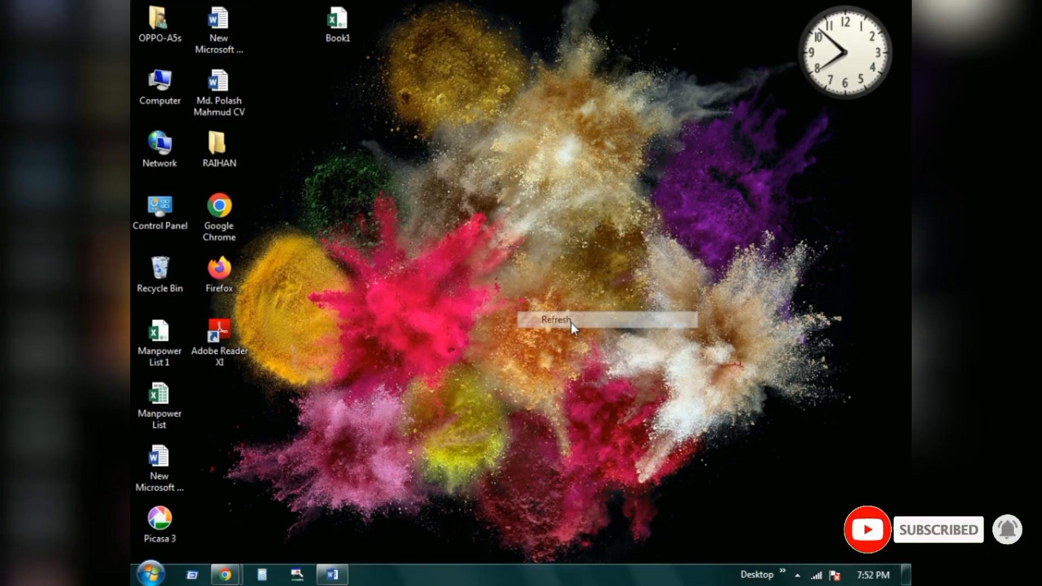
right_click(433, 136)
left_click(485, 205)
right_click(484, 204)
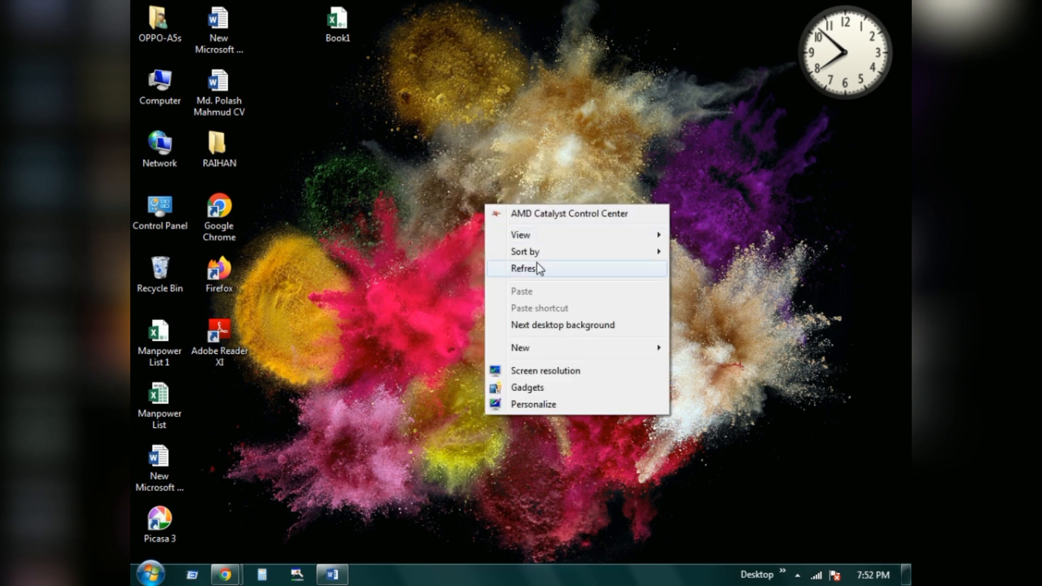